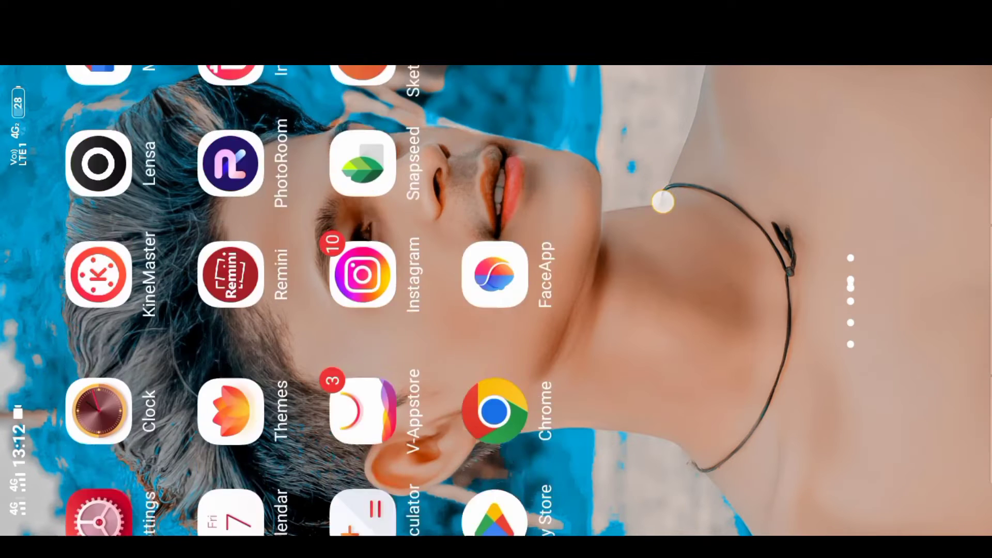
Launch FaceApp and import the photo of the young man in the grassy field.
left_click(98, 357)
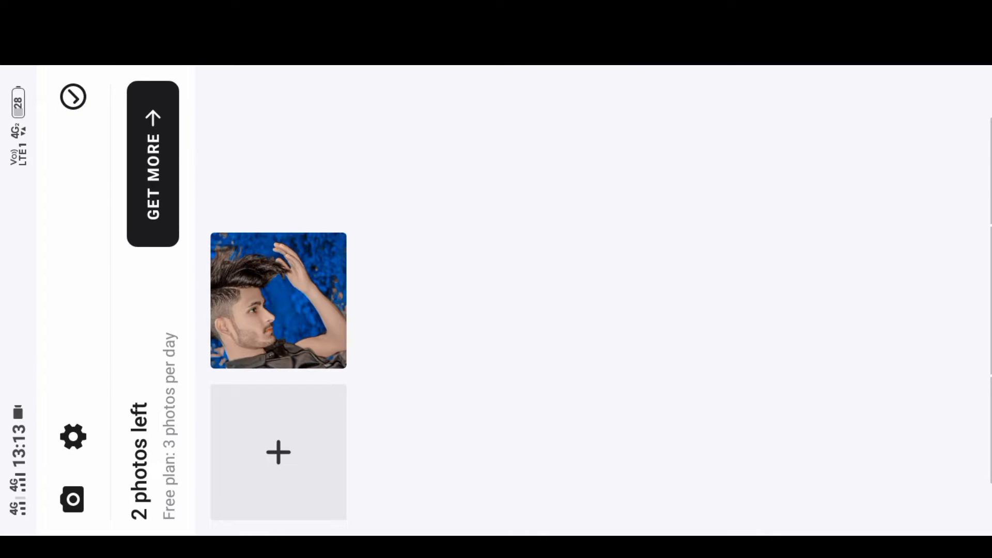
left_click(279, 452)
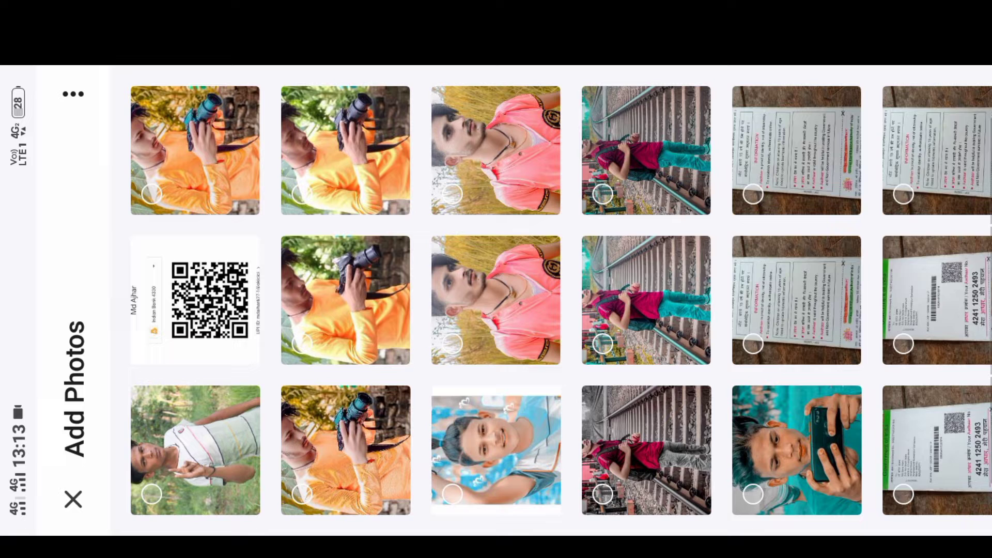
left_click(183, 457)
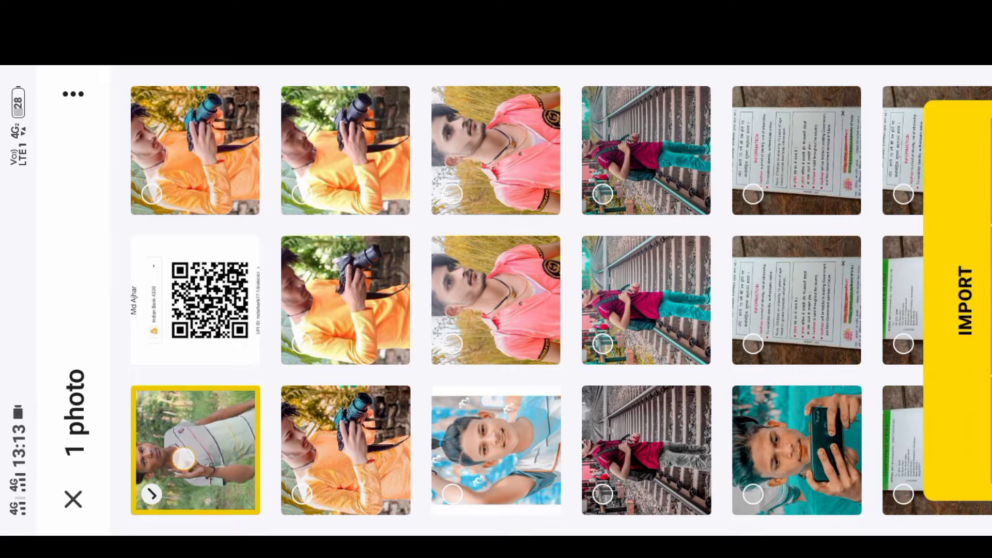
left_click(920, 188)
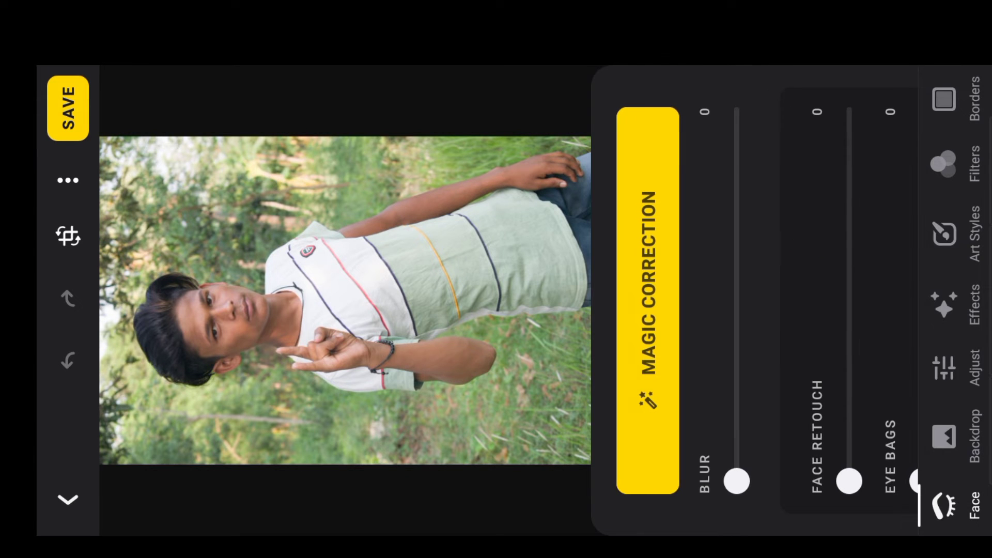
Blur the background behind the man to strength 10.
left_click(814, 242)
left_click(728, 490)
left_click_drag(728, 488, 748, 95)
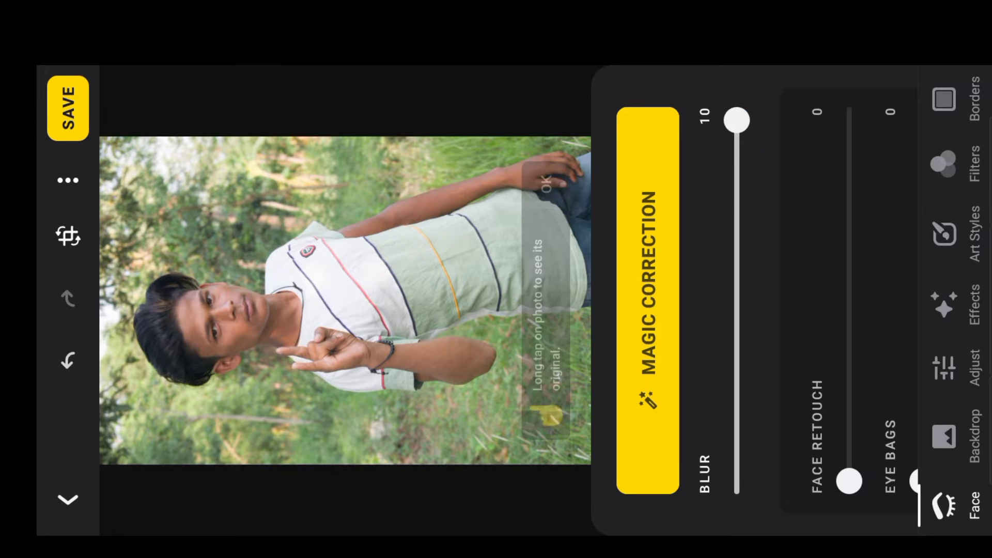
Set Face Retouch to 1, raising eyelashes and eye contrast.
left_click_drag(817, 314, 708, 227)
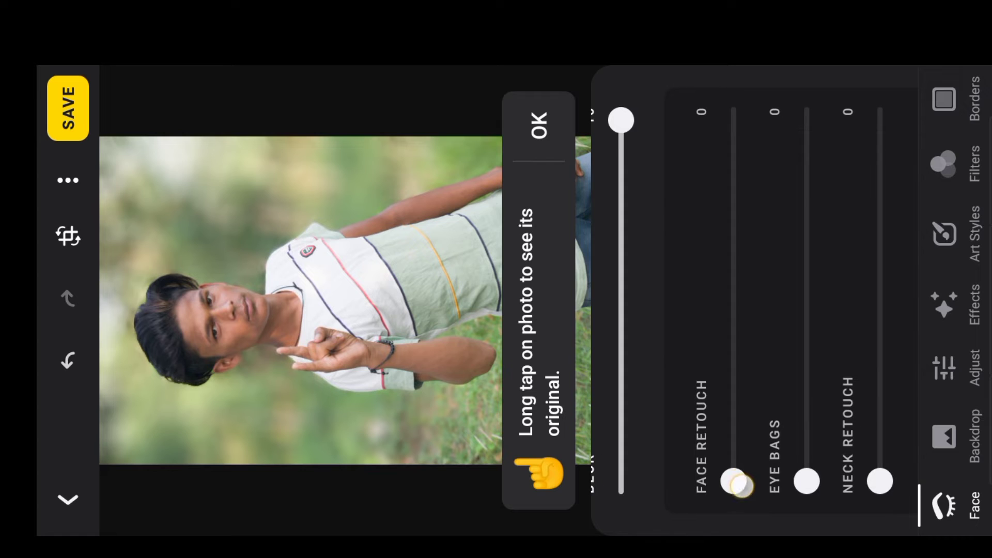
left_click_drag(741, 486, 742, 454)
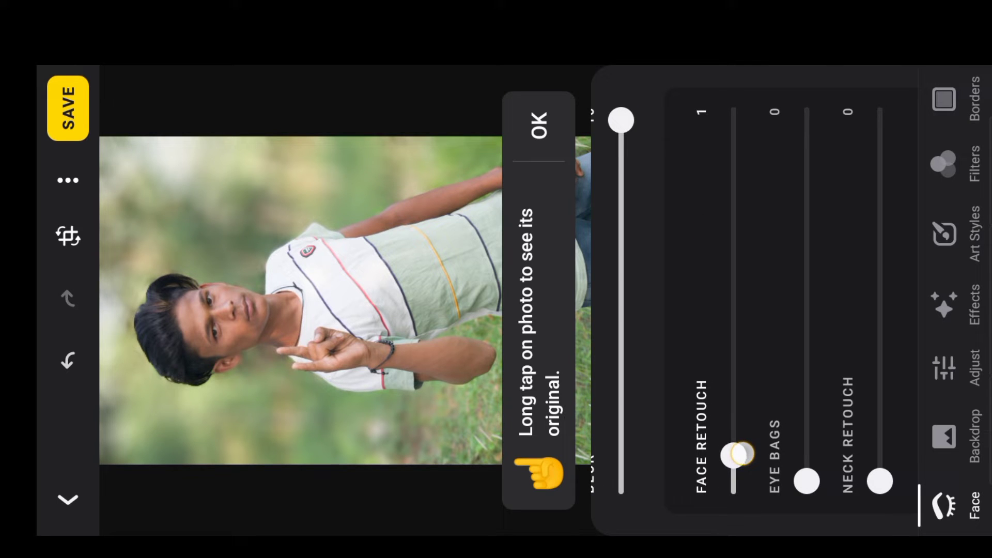
left_click_drag(772, 259, 641, 243)
left_click(739, 481)
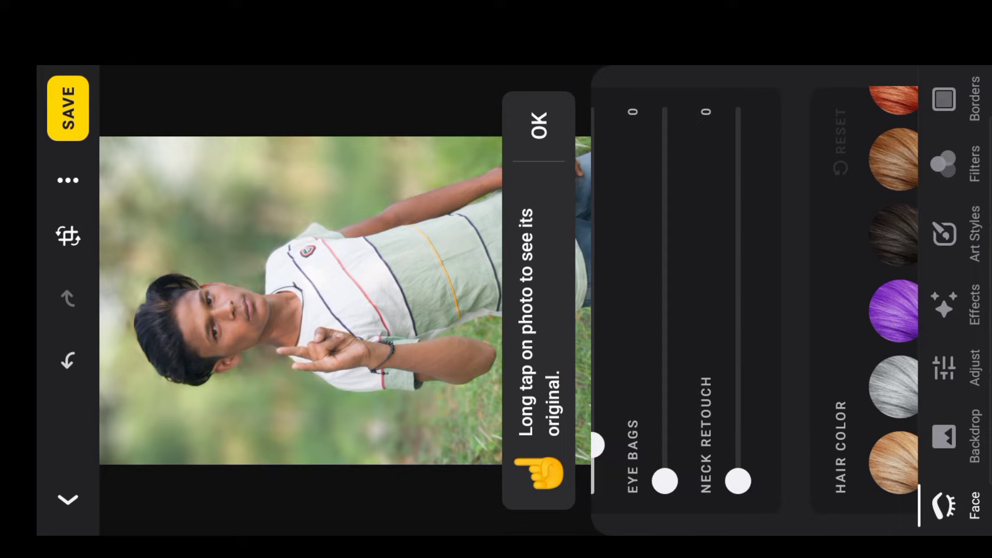
left_click_drag(836, 217, 721, 205)
Try black hair colour, then turn its intensity back down to 0.
left_click(785, 235)
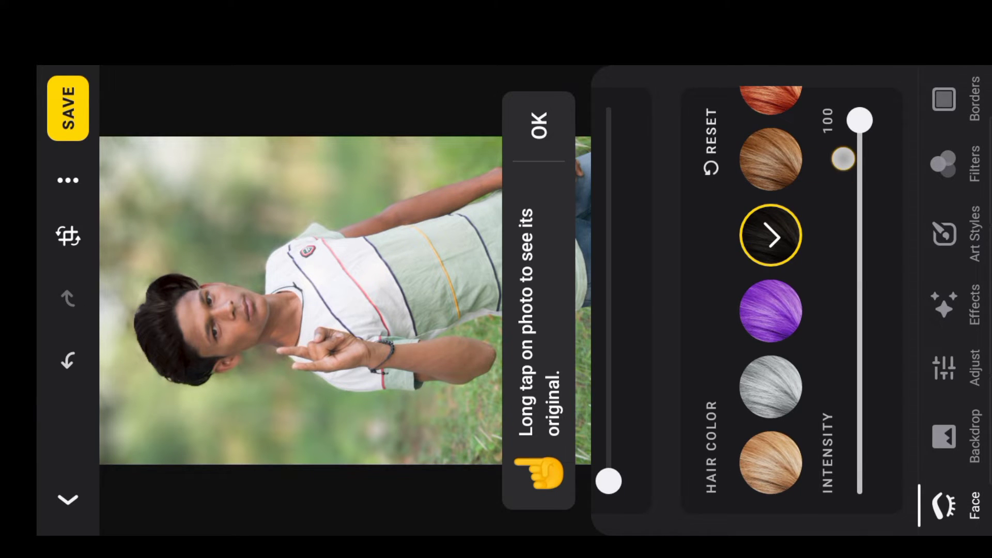
mouse_move(844, 159)
left_mouse_down()
mouse_move(857, 462)
mouse_move(859, 228)
mouse_move(855, 381)
mouse_move(887, 512)
left_mouse_up()
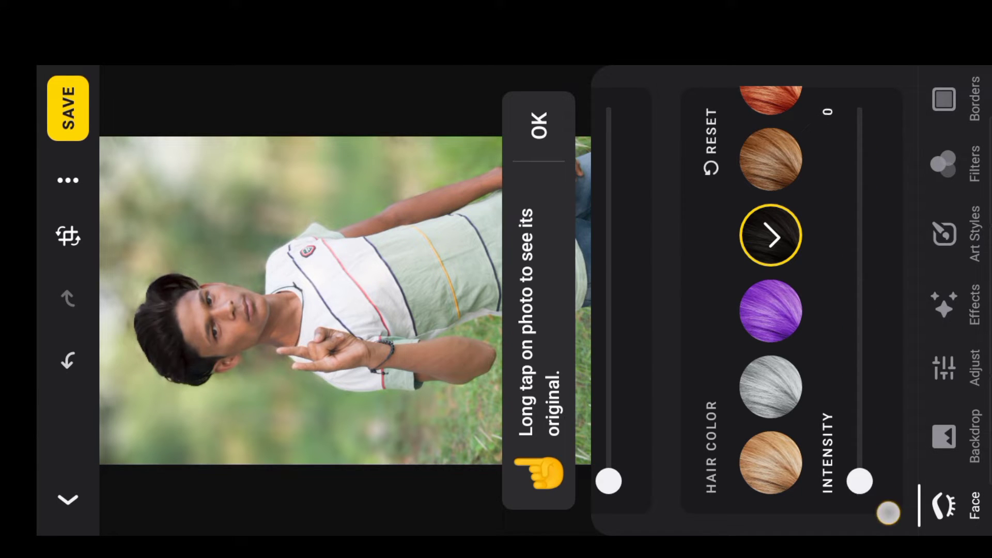
mouse_move(803, 182)
left_mouse_down()
mouse_move(678, 181)
mouse_move(630, 162)
left_mouse_up()
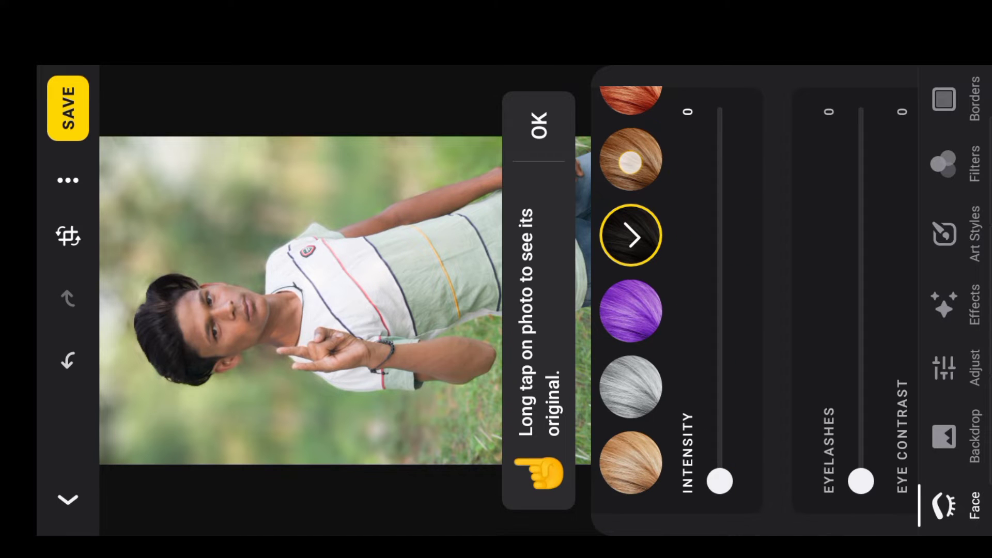
left_click_drag(713, 185, 630, 185)
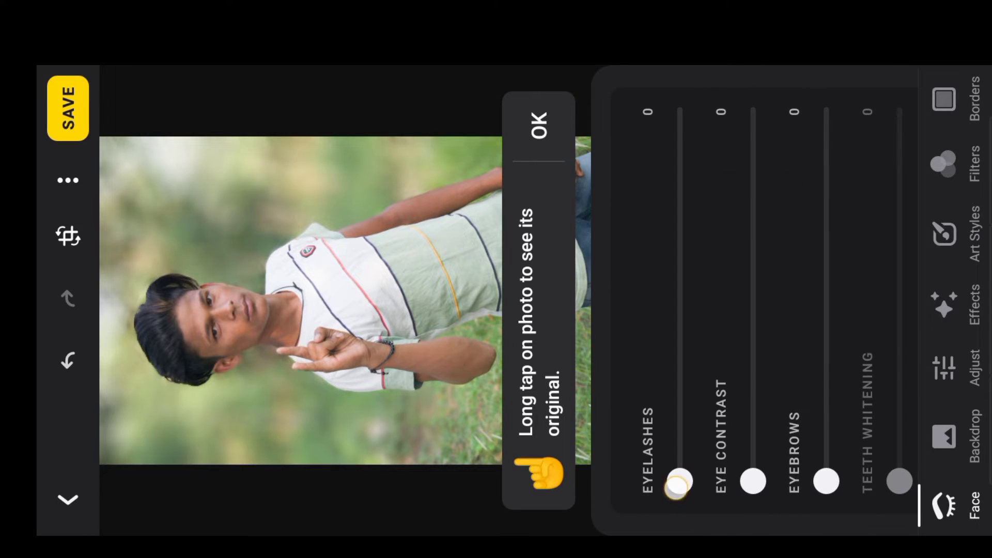
left_click_drag(678, 479, 679, 444)
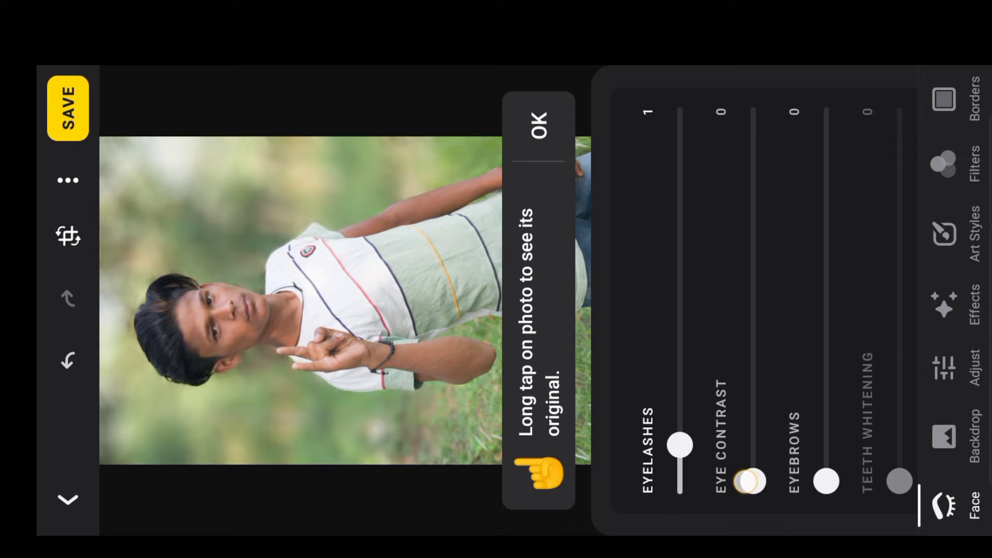
left_click_drag(749, 480, 752, 447)
left_click_drag(821, 232, 646, 228)
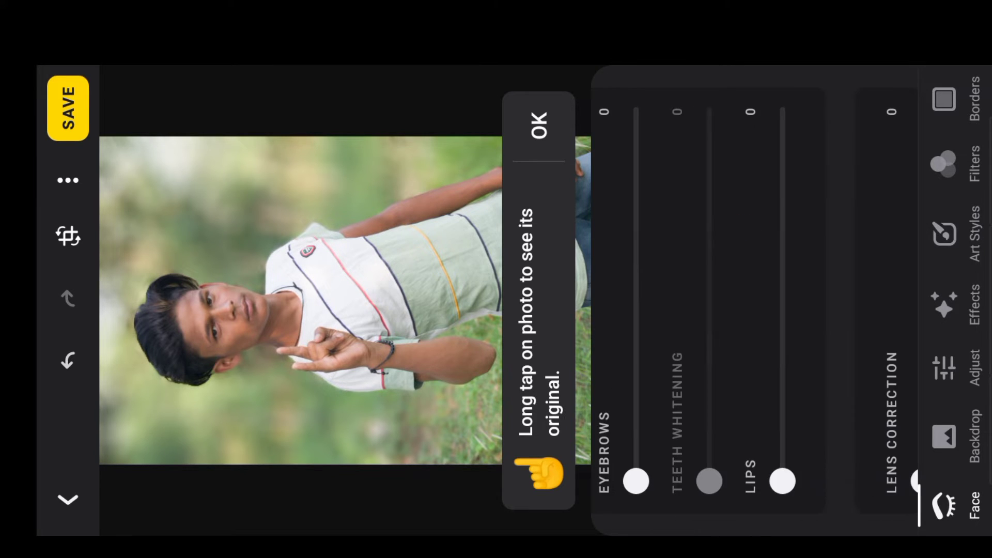
Apply a Bokeh Effect from the Backdrop options to the blurred background.
left_click(950, 437)
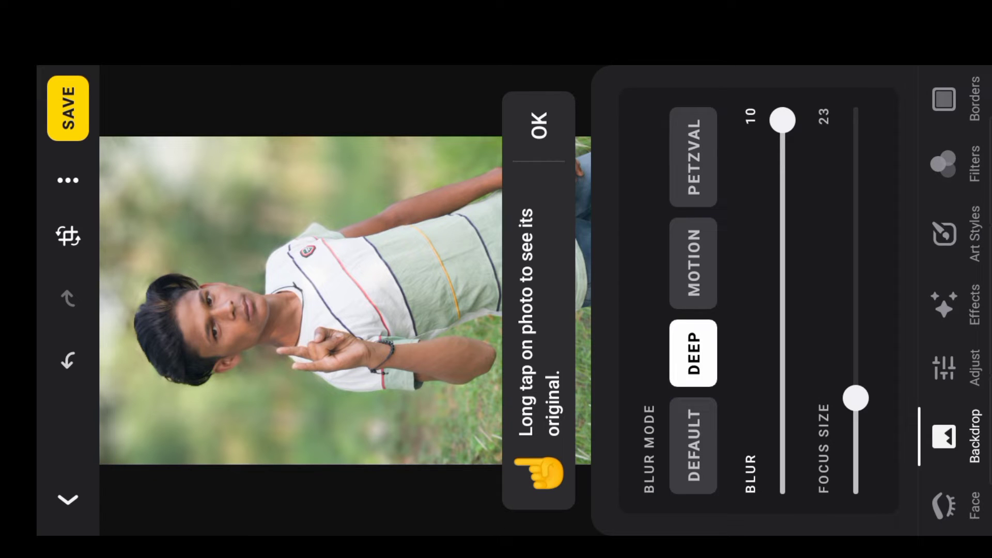
left_click_drag(826, 236, 682, 206)
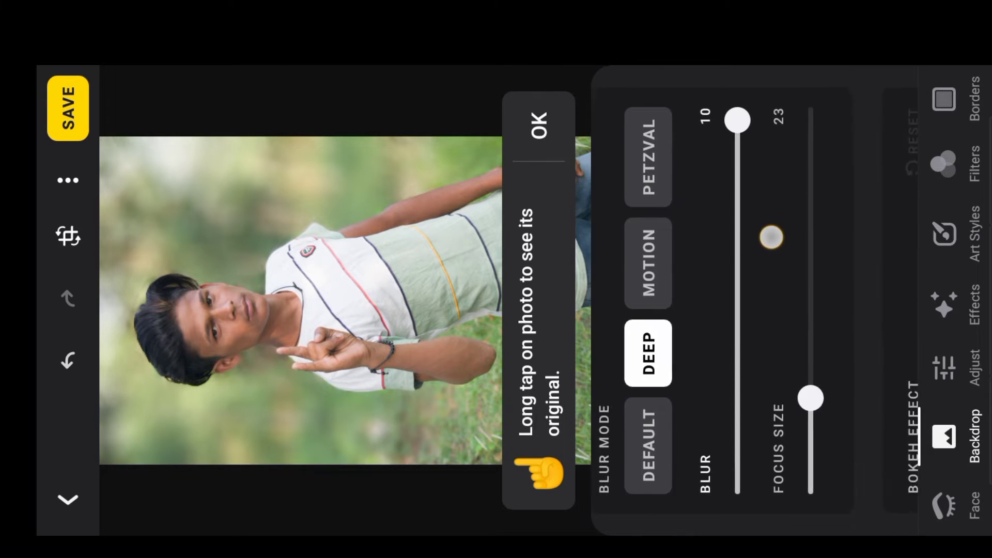
left_click_drag(837, 299, 781, 299)
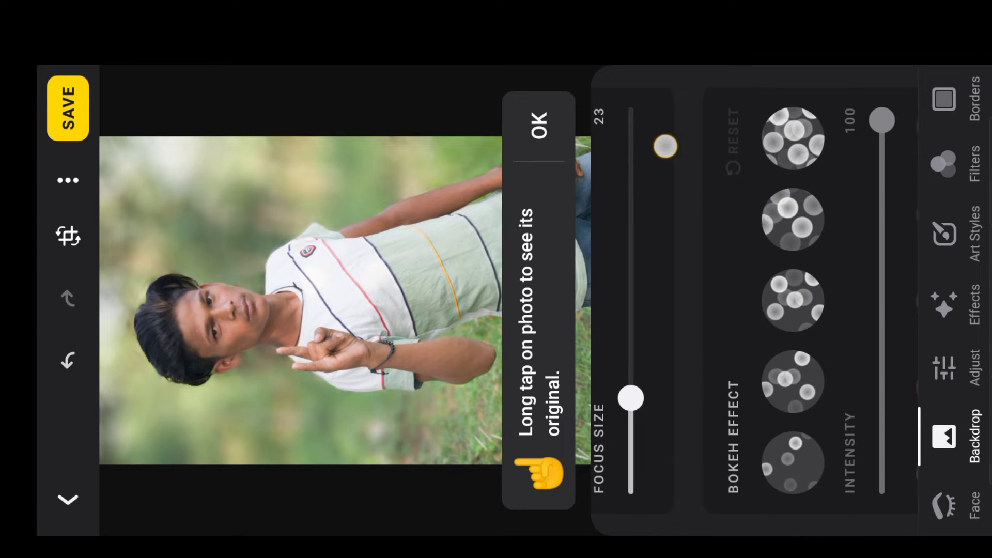
left_click(780, 381)
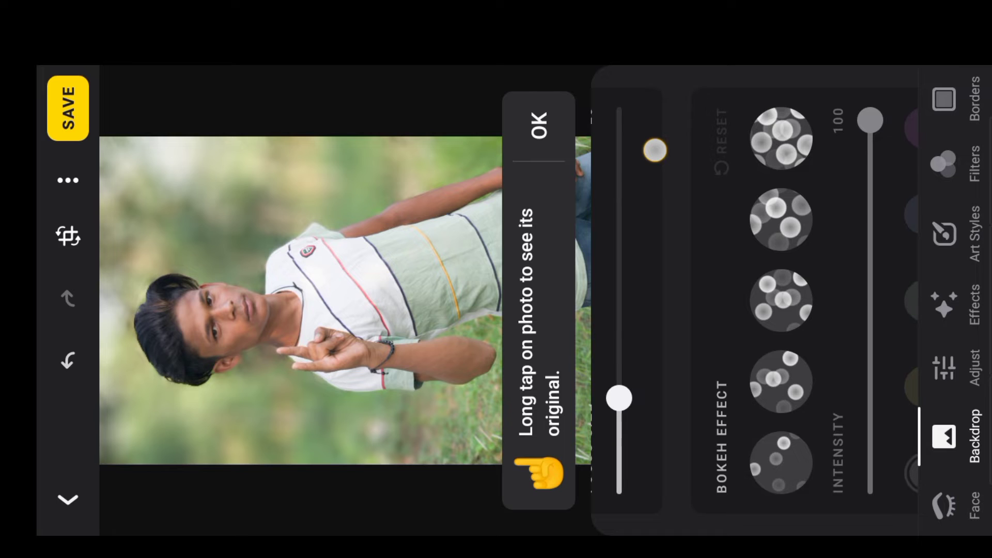
left_click(780, 381)
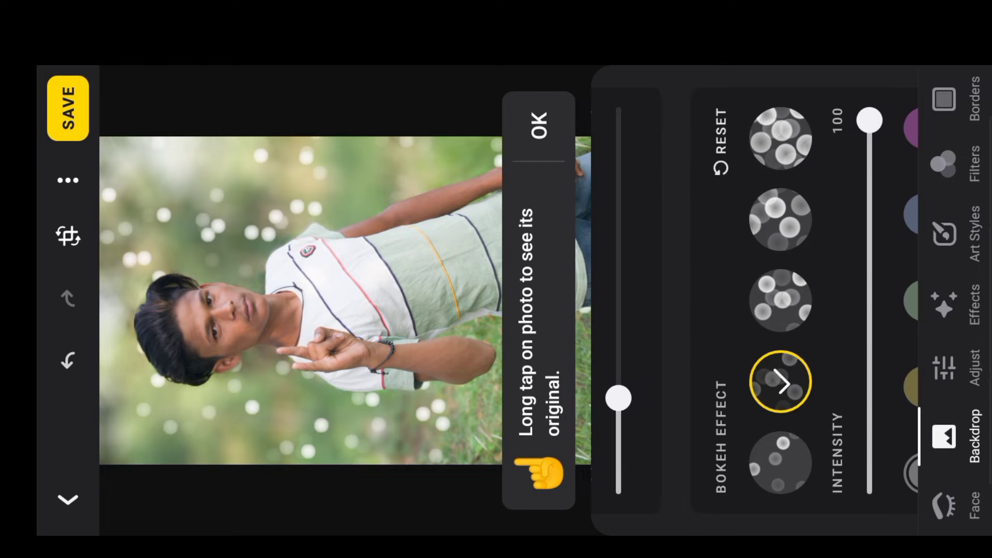
Compare the bokeh patterns and keep the second one at full intensity.
left_click(780, 300)
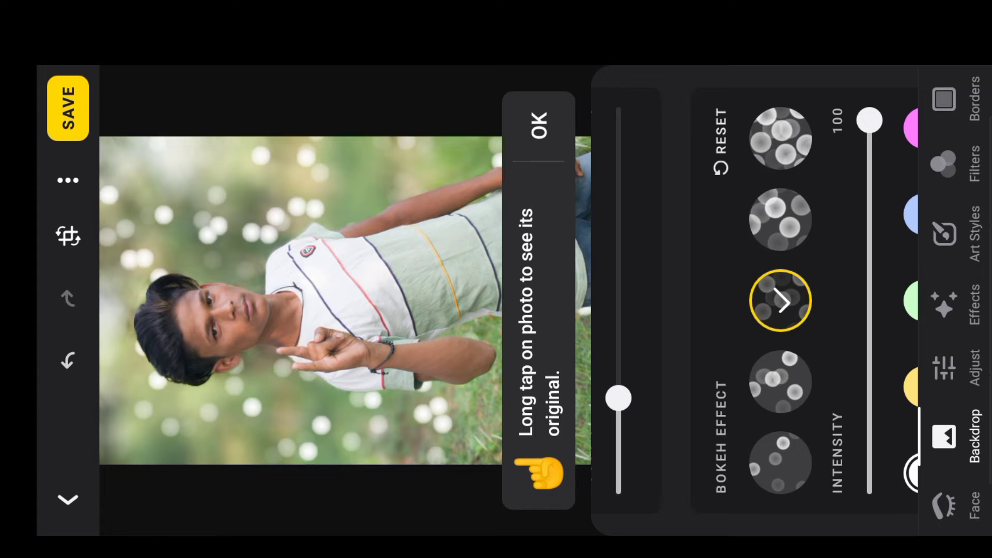
left_click(780, 220)
left_click(780, 300)
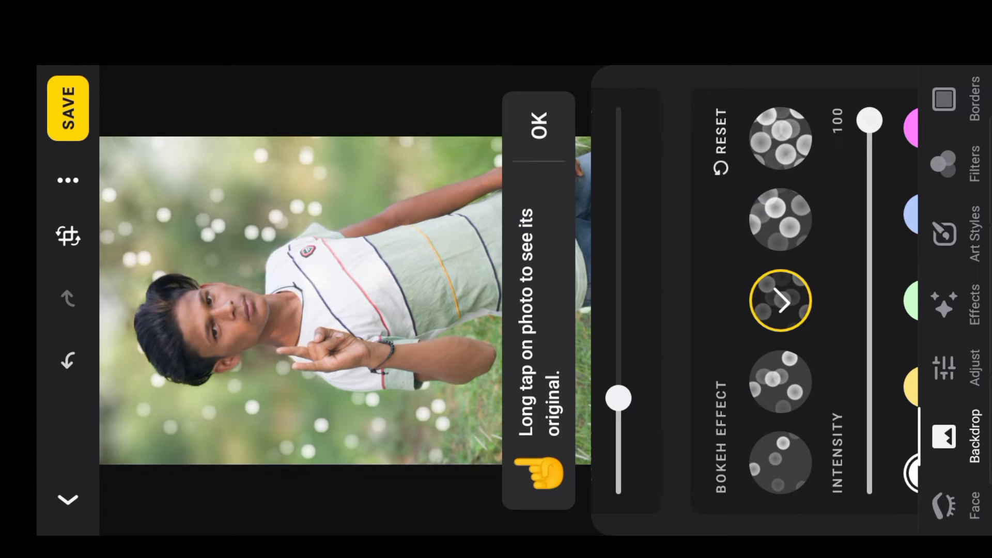
left_click(780, 219)
left_click(780, 139)
left_click(780, 301)
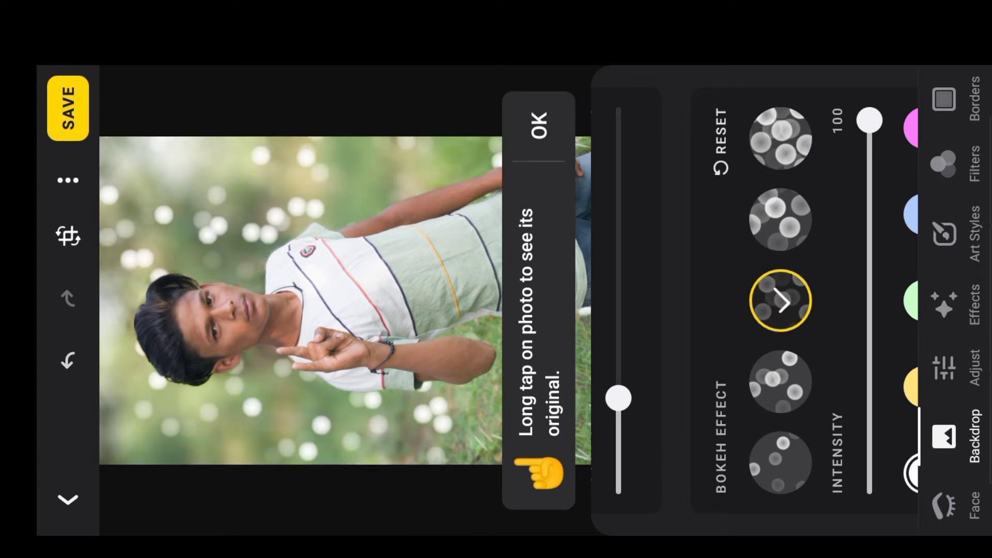
left_click(780, 220)
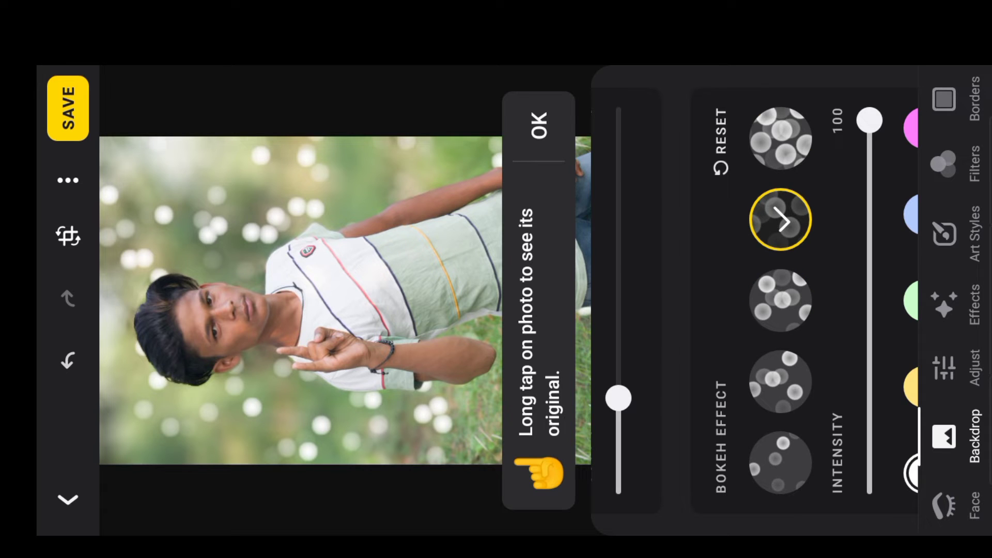
left_click(780, 138)
left_click(780, 219)
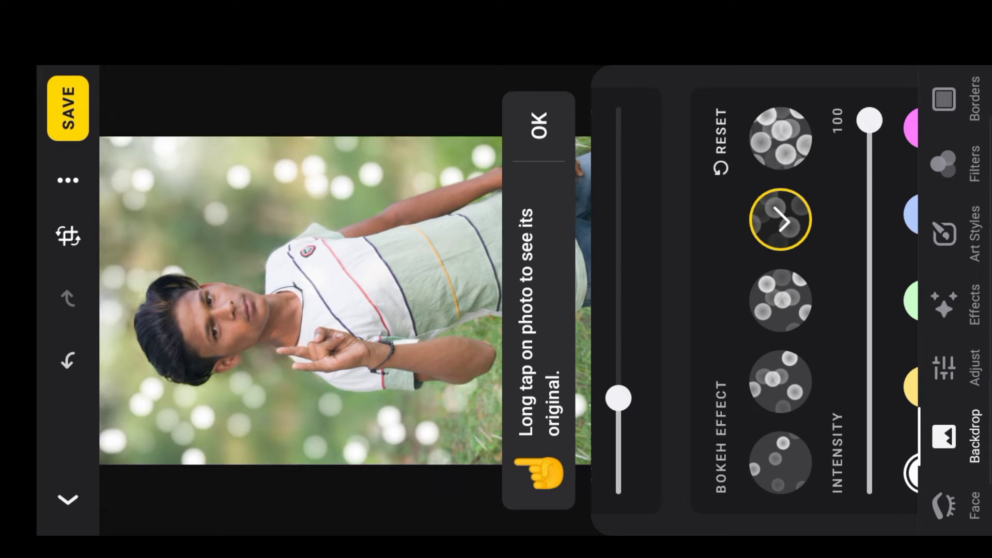
left_click(780, 139)
left_click(780, 220)
Preview pink and blue bokeh tints, keeping the bokeh lights white.
left_click_drag(843, 197, 679, 163)
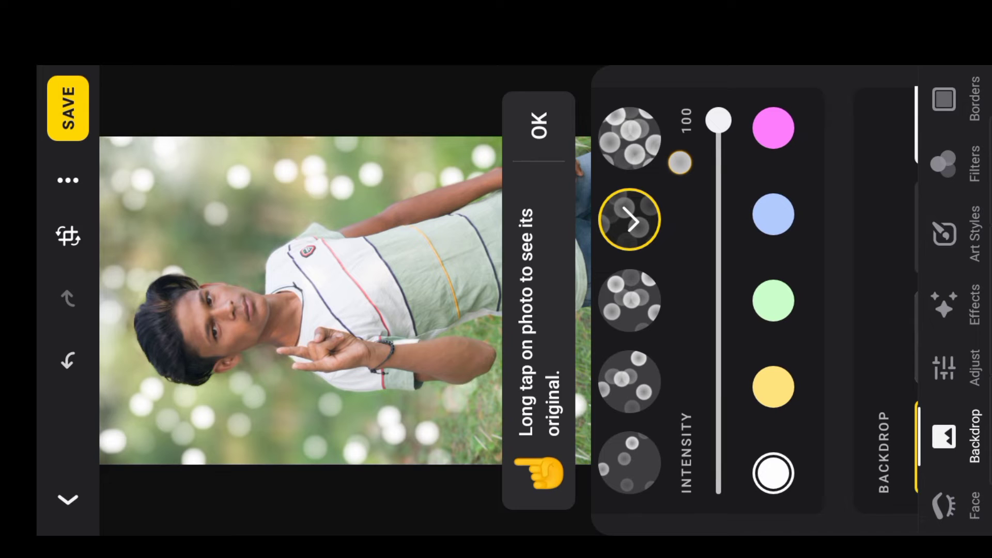
left_click(763, 128)
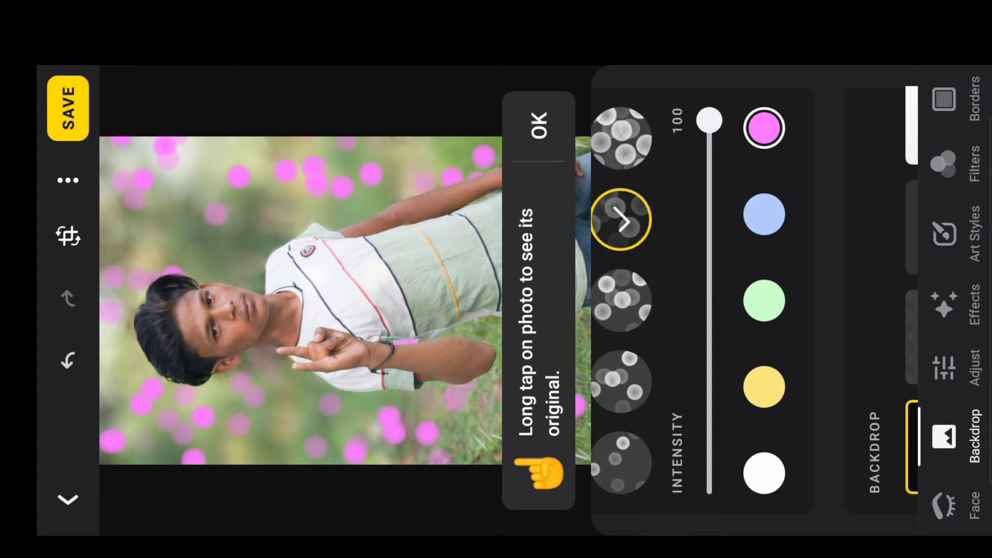
left_click(764, 214)
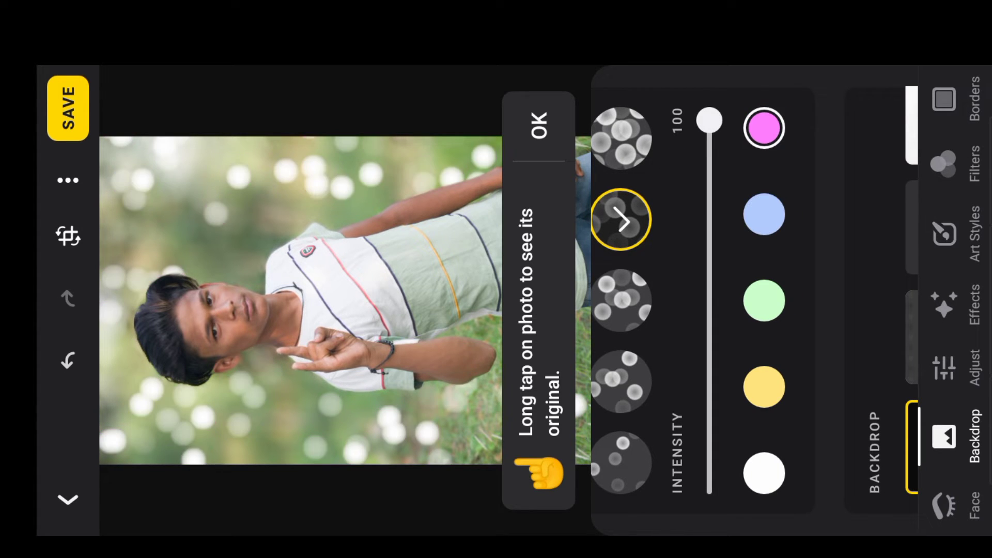
left_click(764, 213)
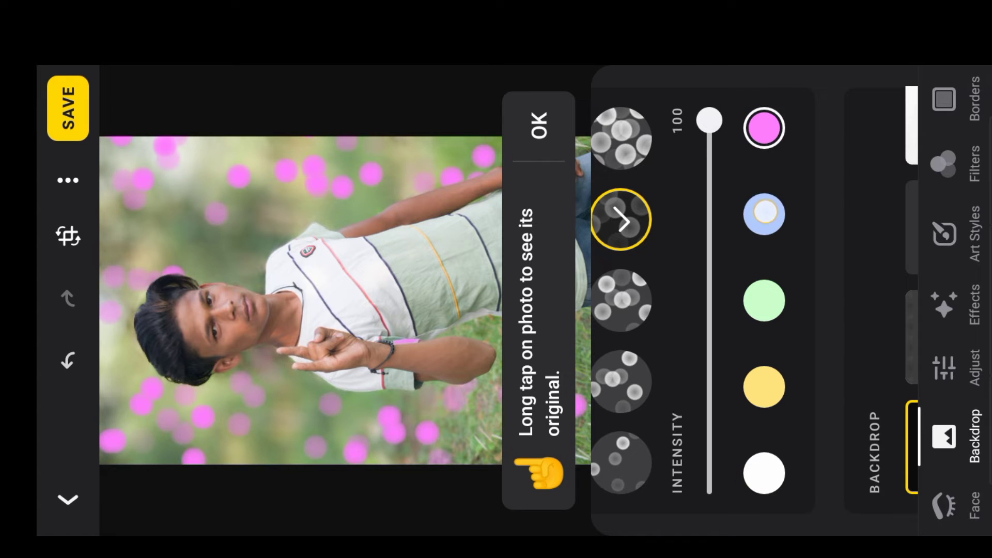
left_click(764, 214)
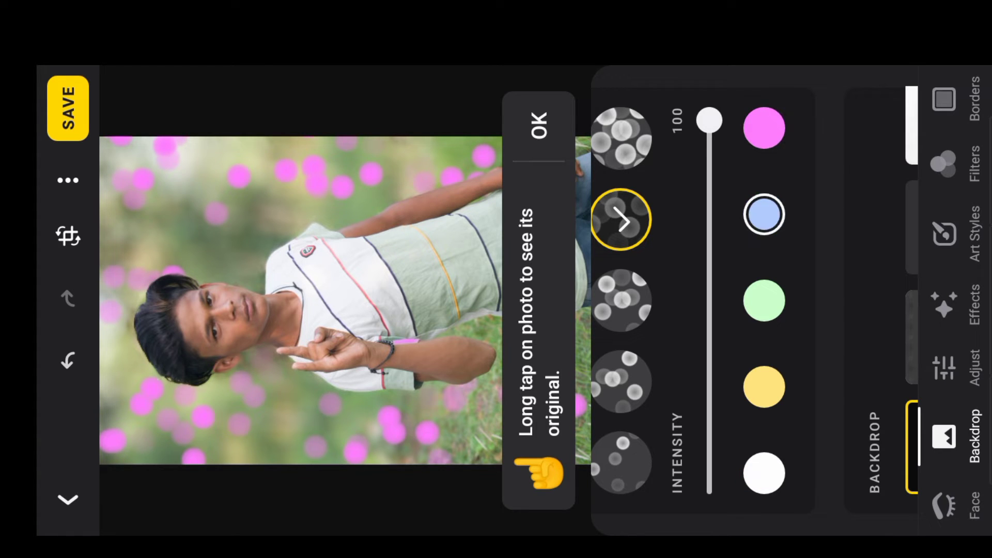
left_click(764, 473)
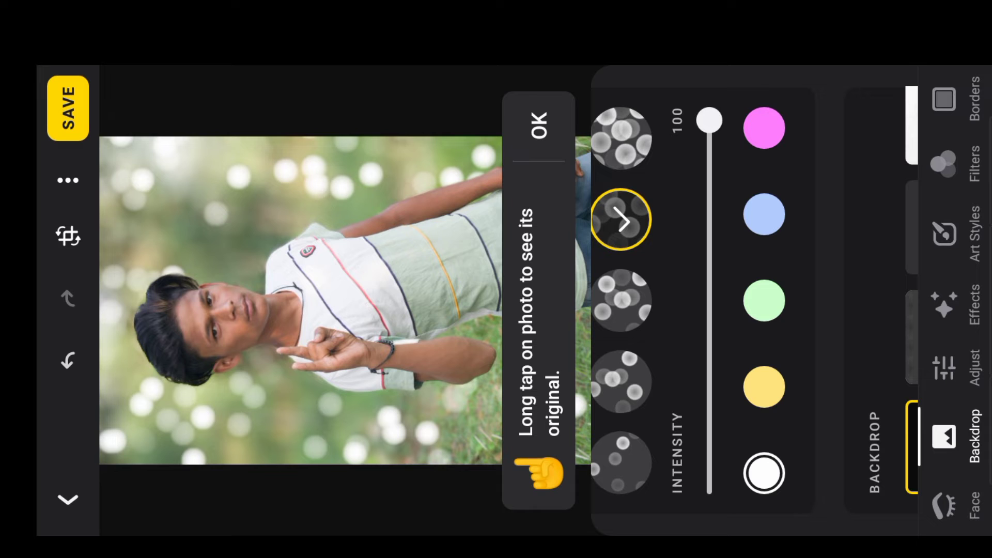
left_click(944, 367)
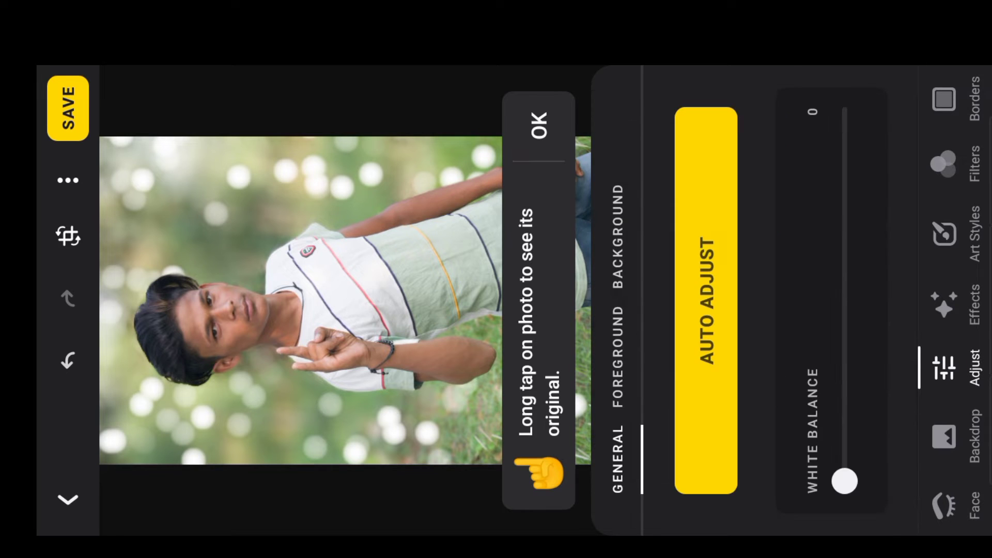
Set general Exposure and Contrast to 9, leaving White Balance at 0.
left_click(838, 488)
mouse_move(844, 481)
left_mouse_down()
mouse_move(826, 250)
mouse_move(666, 253)
left_mouse_up()
left_click_drag(721, 318, 724, 283)
left_click_drag(800, 297, 802, 284)
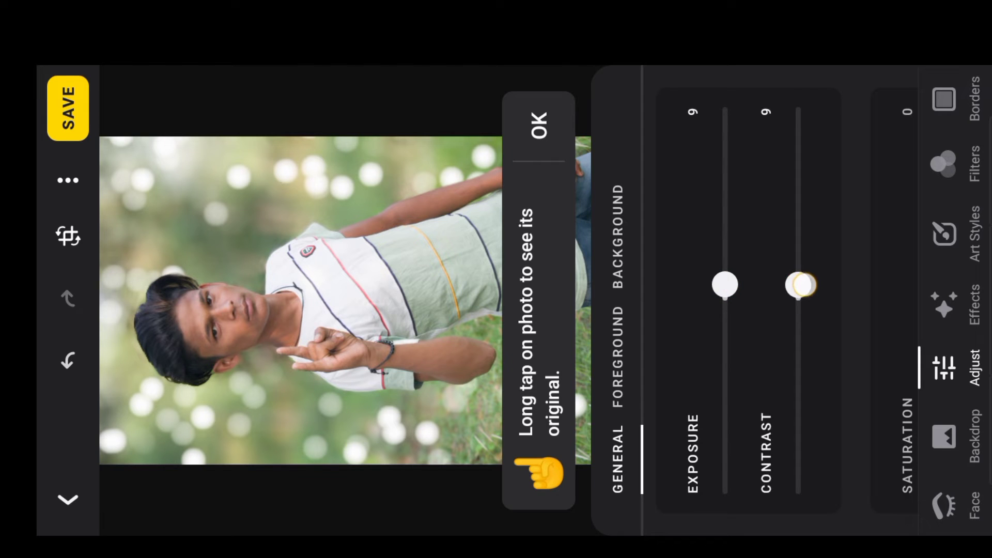
left_click_drag(797, 215, 578, 217)
left_click_drag(797, 233, 568, 232)
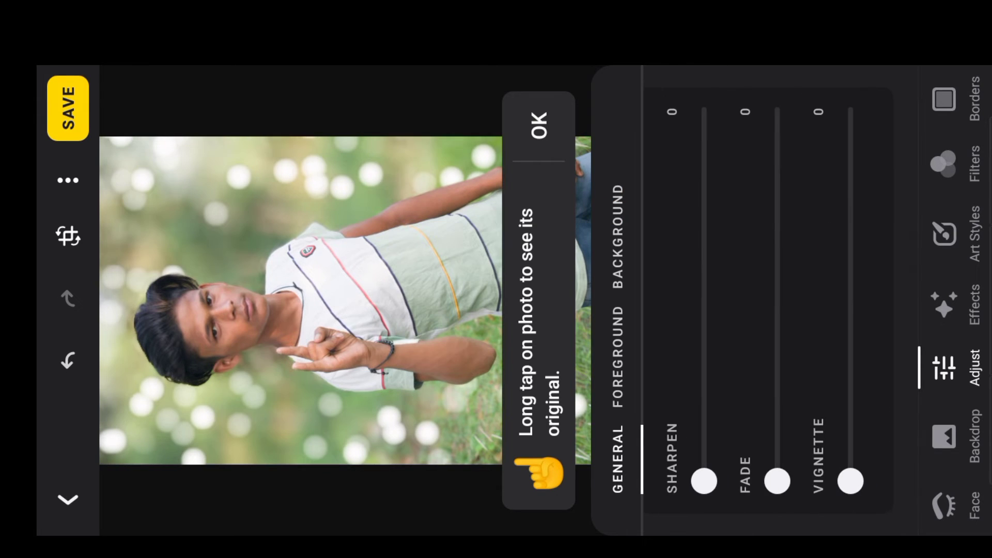
left_click_drag(819, 300, 649, 183)
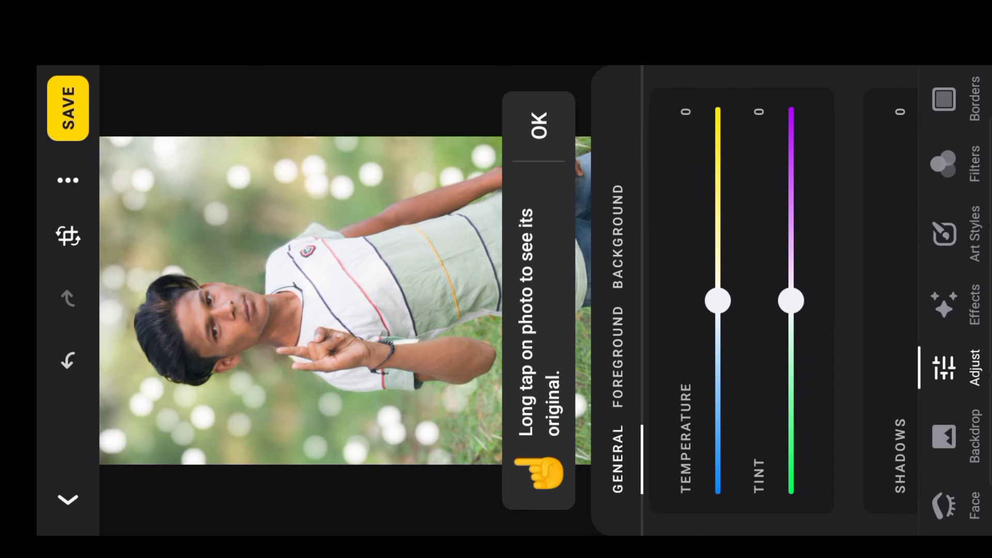
left_click_drag(821, 295, 649, 295)
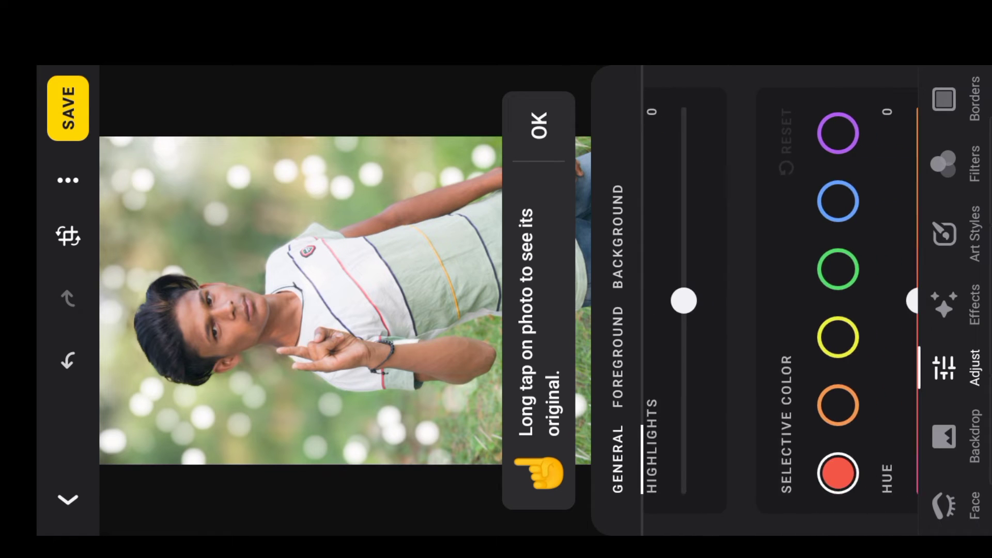
left_click_drag(915, 294, 704, 197)
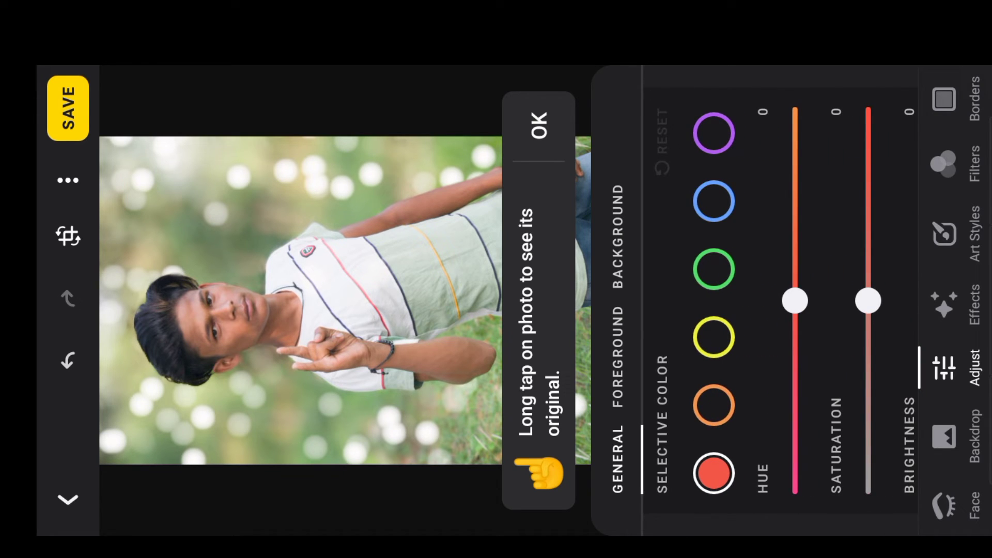
Set the greens to saturation 100 with hue about -68.
left_click(723, 272)
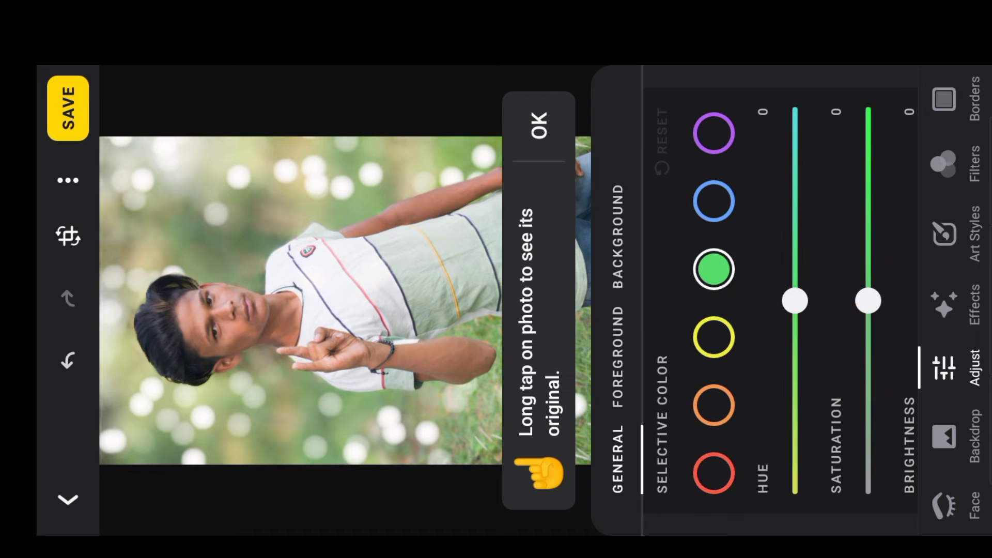
left_click_drag(868, 300, 871, 98)
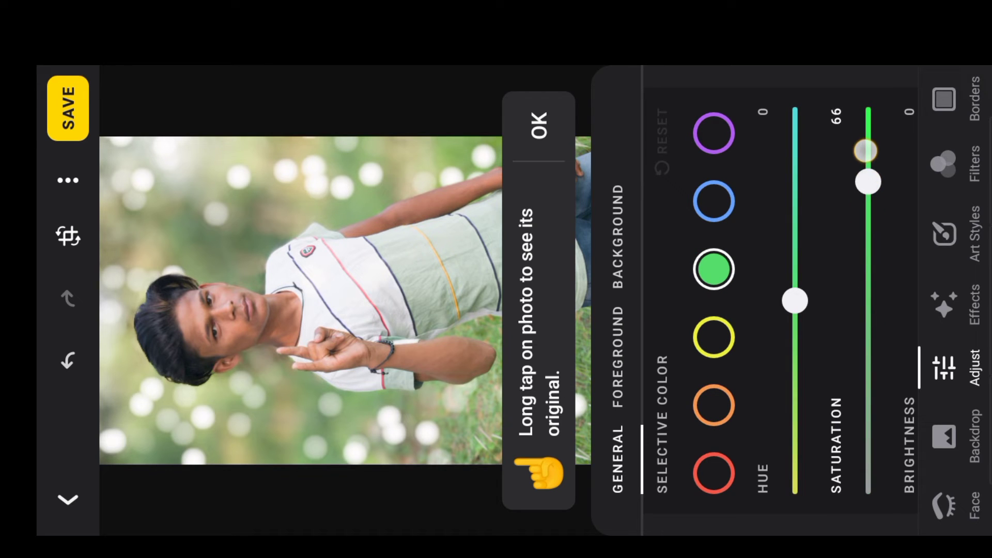
left_click_drag(795, 301, 827, 424)
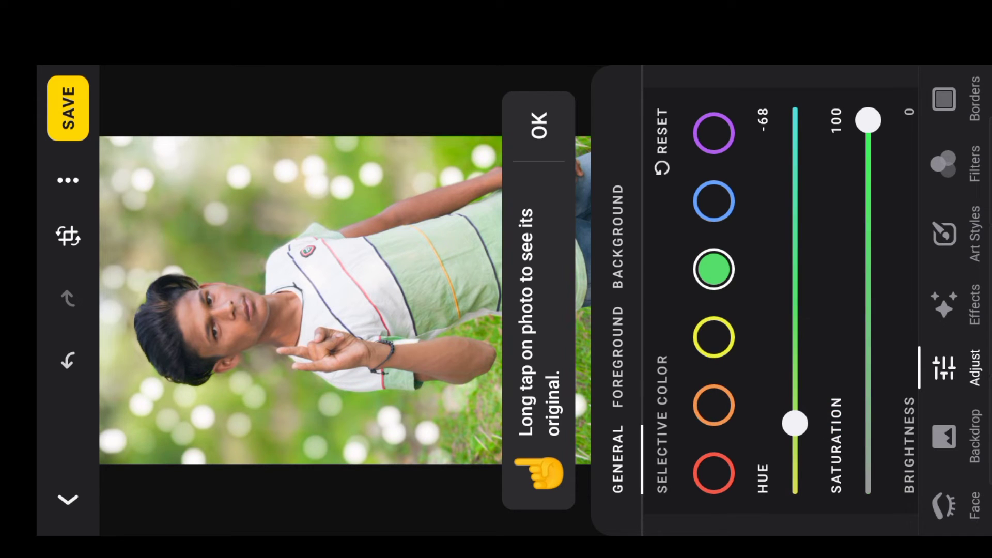
Set the yellows to saturation 83 and hue 100.
left_click(714, 337)
left_click_drag(868, 300, 873, 150)
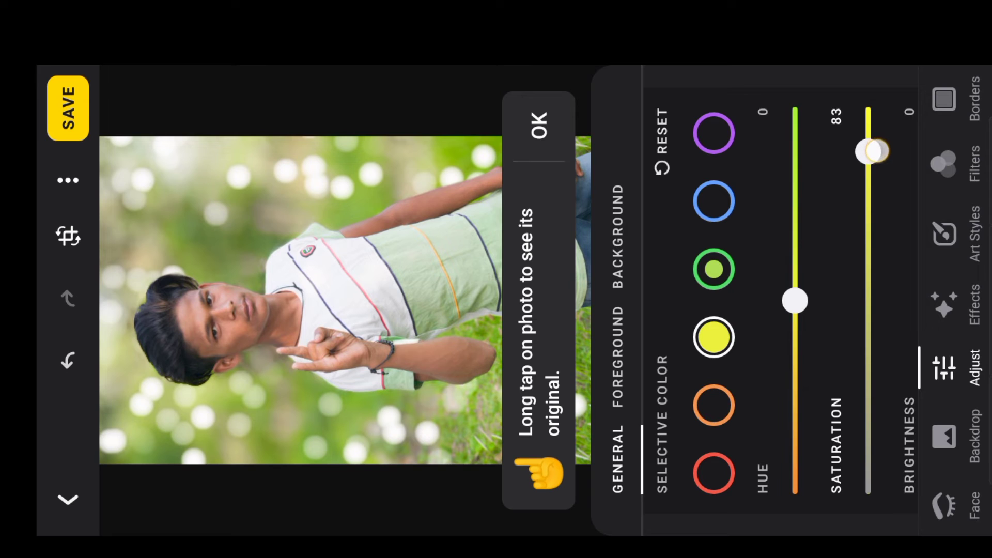
left_click_drag(827, 300, 831, 100)
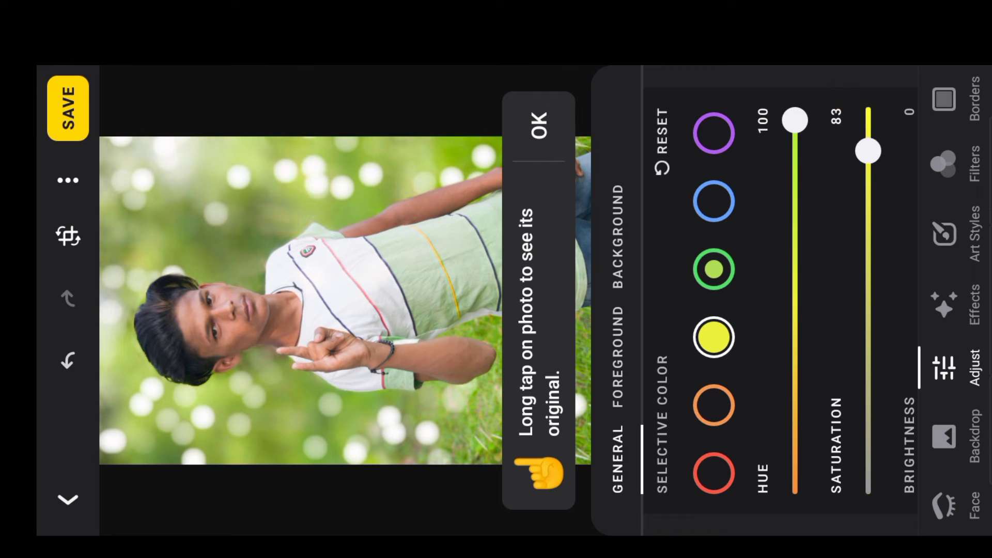
mouse_move(793, 120)
left_mouse_down()
mouse_move(835, 404)
mouse_move(842, 347)
mouse_move(793, 346)
mouse_move(780, 244)
mouse_move(783, 267)
mouse_move(803, 184)
mouse_move(796, 117)
mouse_move(806, 141)
mouse_move(811, 95)
left_mouse_up()
Desaturate the oranges and shift their hue to -7.
left_click(735, 262)
left_click(713, 405)
left_click_drag(871, 303, 867, 392)
mouse_move(795, 301)
left_mouse_down()
mouse_move(794, 189)
mouse_move(795, 255)
left_mouse_up()
left_click_drag(835, 357, 837, 188)
left_click_drag(783, 211, 814, 314)
left_click(812, 312)
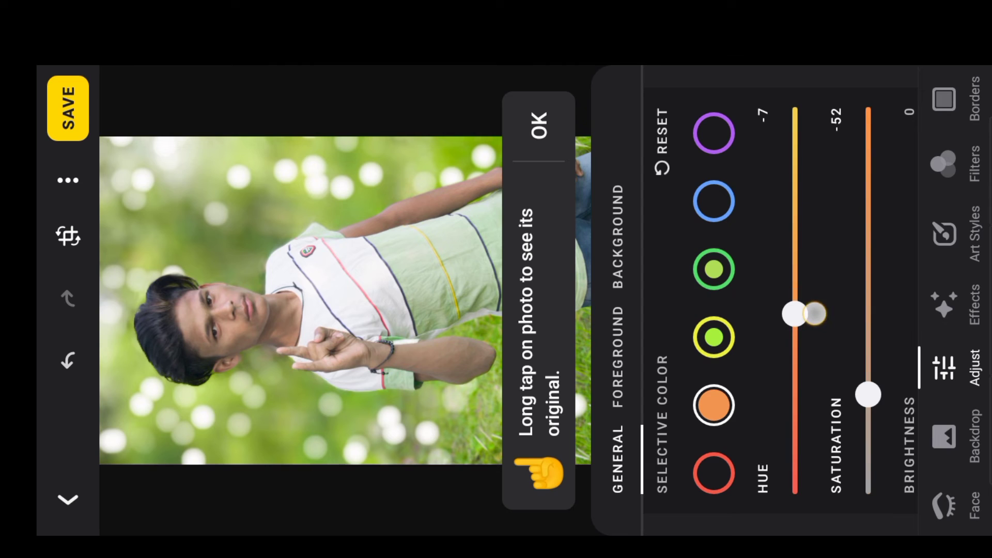
left_click_drag(860, 392, 860, 372)
Set red to hue 25 and saturation 18, and blue to hue 28.
left_click(713, 473)
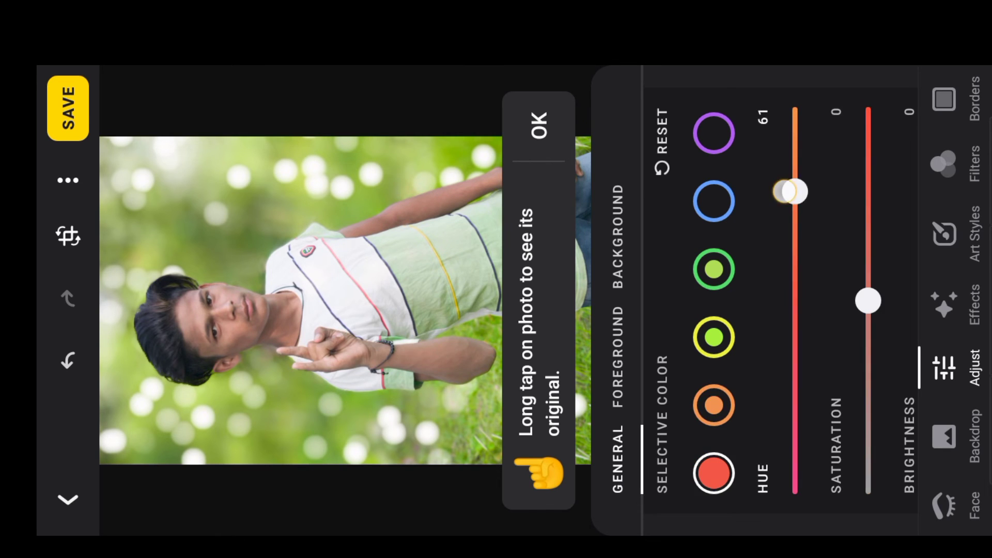
mouse_move(799, 222)
left_mouse_down()
mouse_move(806, 245)
mouse_move(796, 255)
left_mouse_up()
left_click_drag(860, 284, 868, 266)
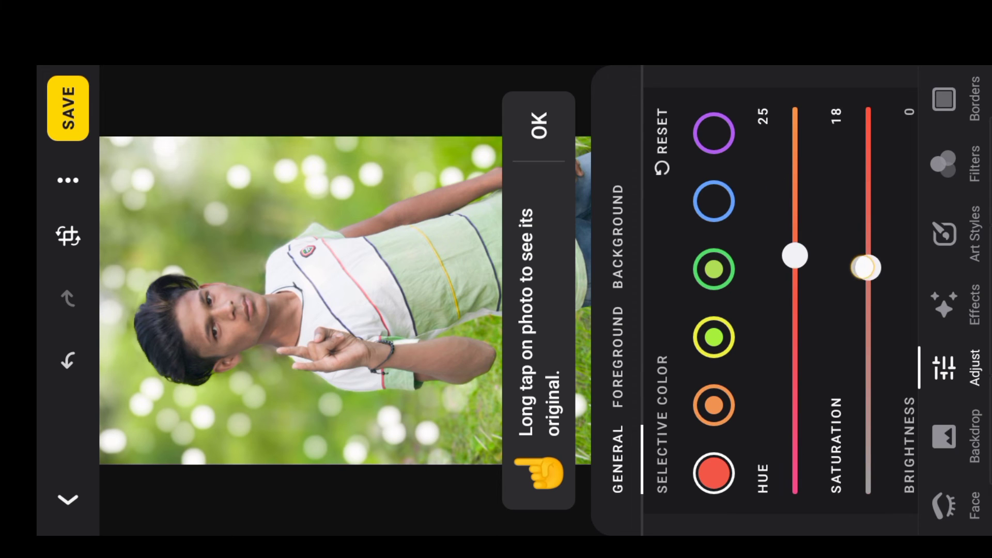
left_click(713, 201)
mouse_move(794, 295)
left_mouse_down()
mouse_move(797, 116)
mouse_move(828, 250)
left_mouse_up()
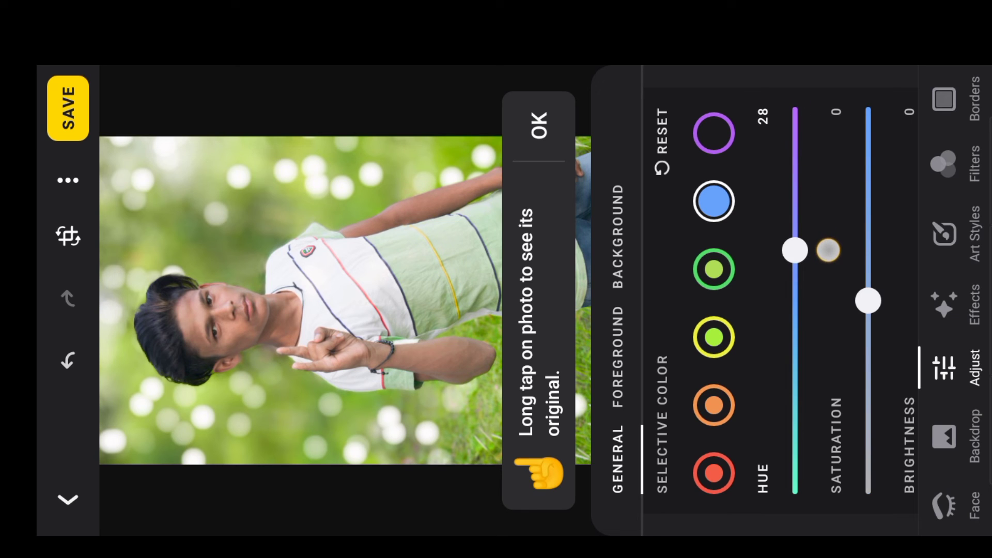
Raise the foreground exposure to 11, then switch back to the background.
left_click(618, 357)
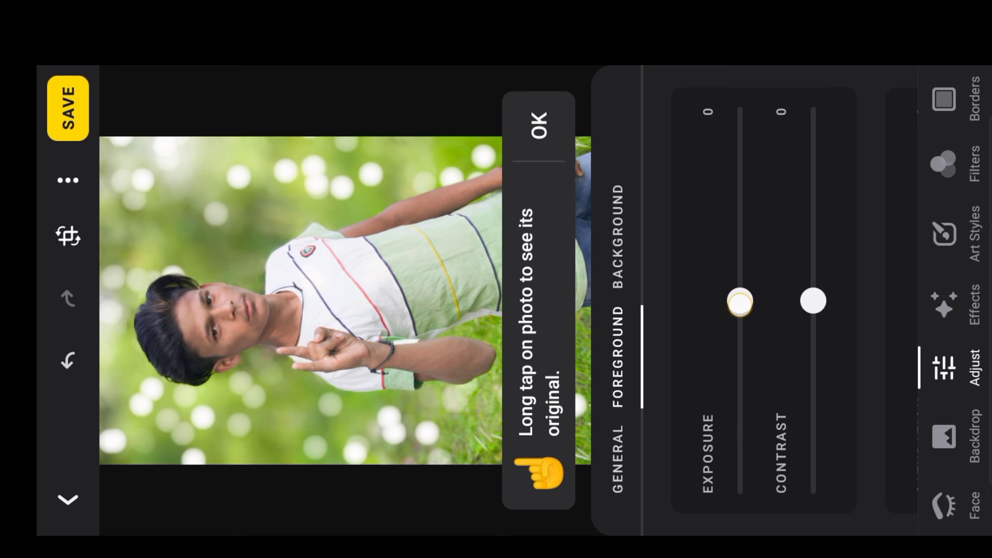
left_click_drag(740, 301, 740, 280)
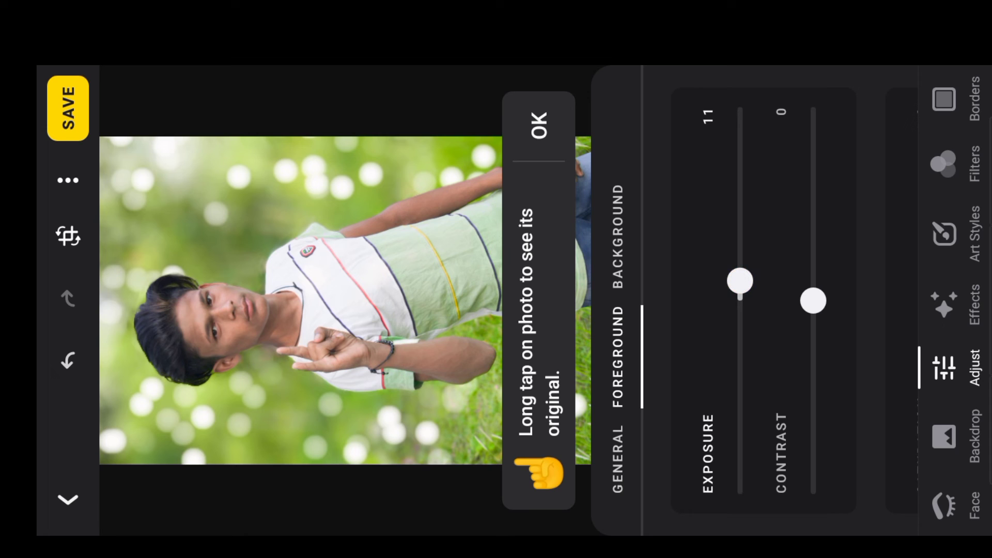
left_click(617, 238)
scroll(775, 299, "down", 3)
left_click(950, 307)
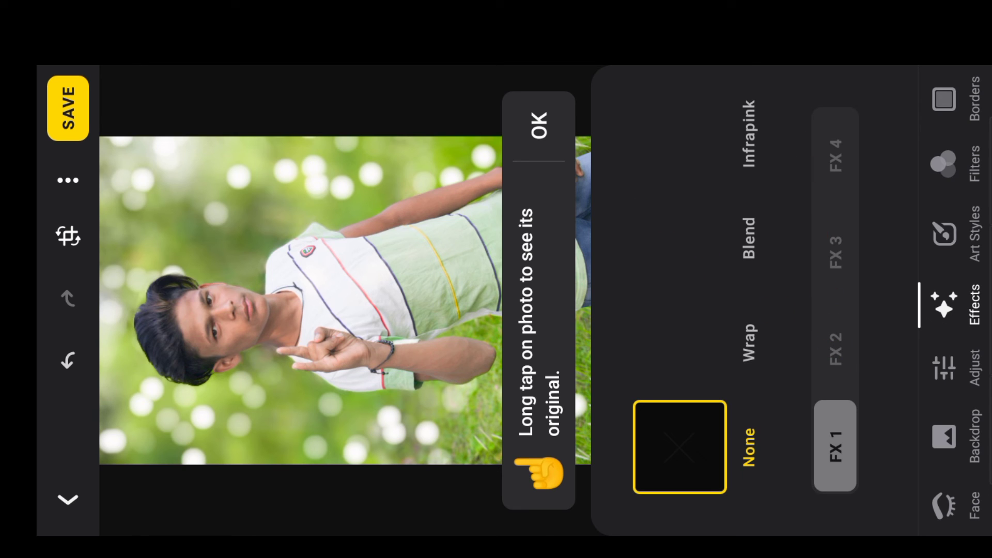
left_click_drag(734, 186, 733, 372)
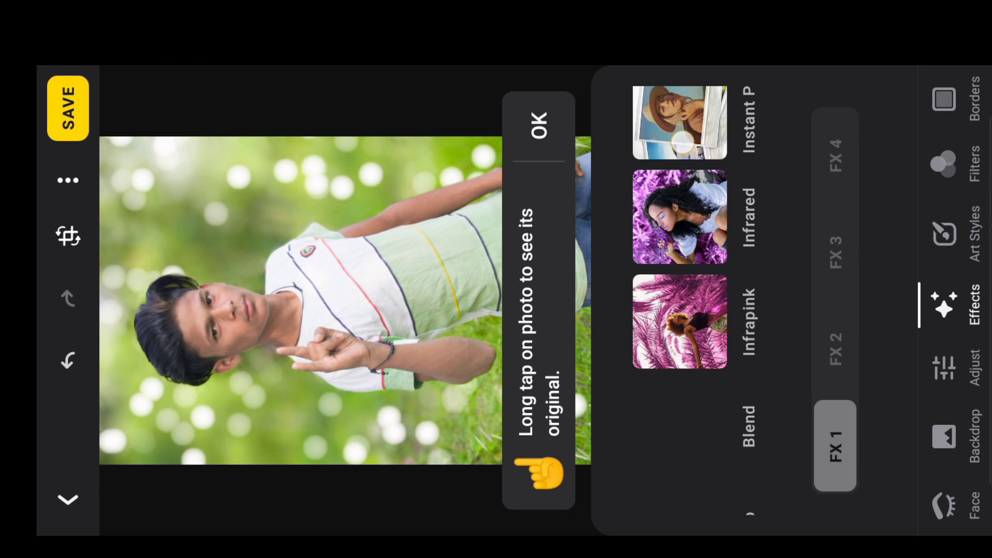
left_click_drag(721, 303, 722, 490)
left_click_drag(709, 393, 709, 187)
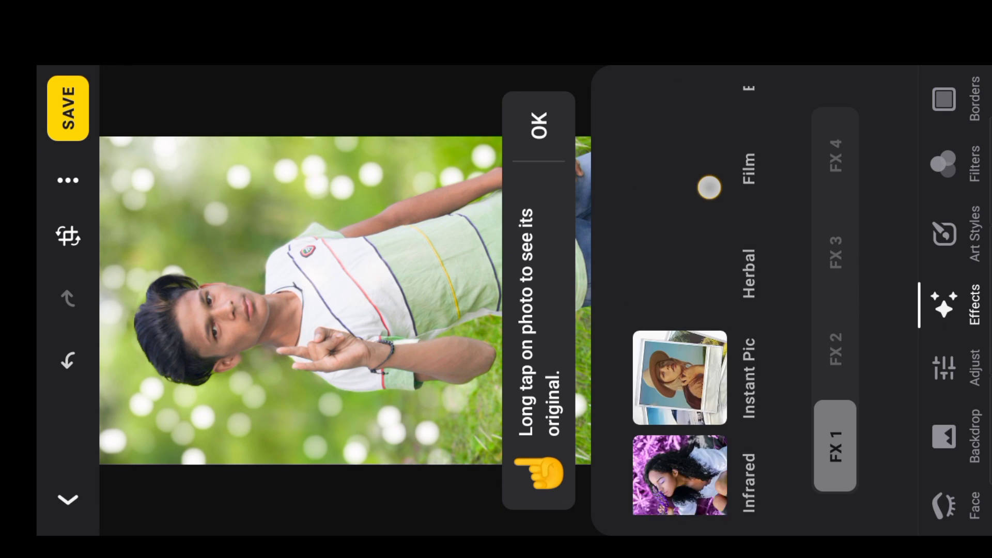
left_click_drag(818, 328, 602, 119)
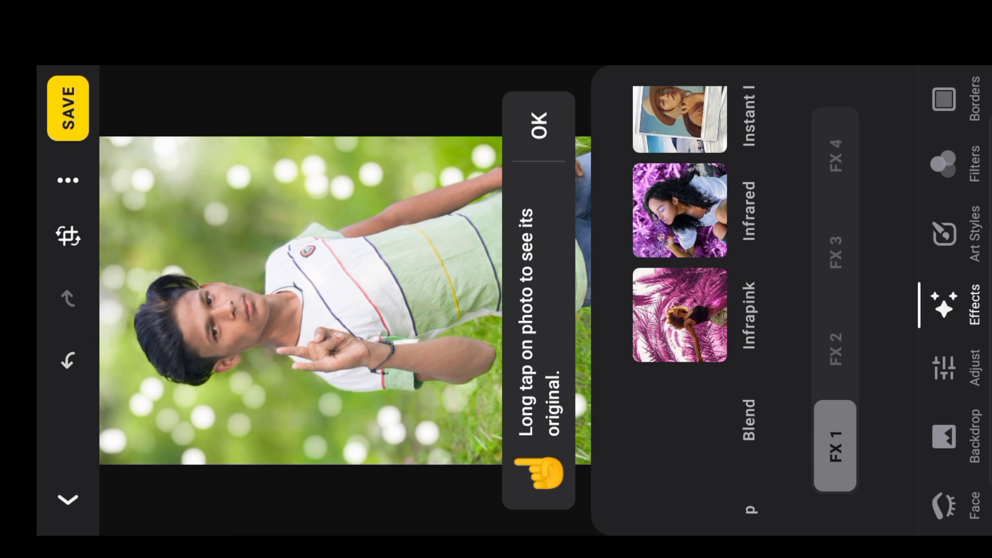
left_click(942, 166)
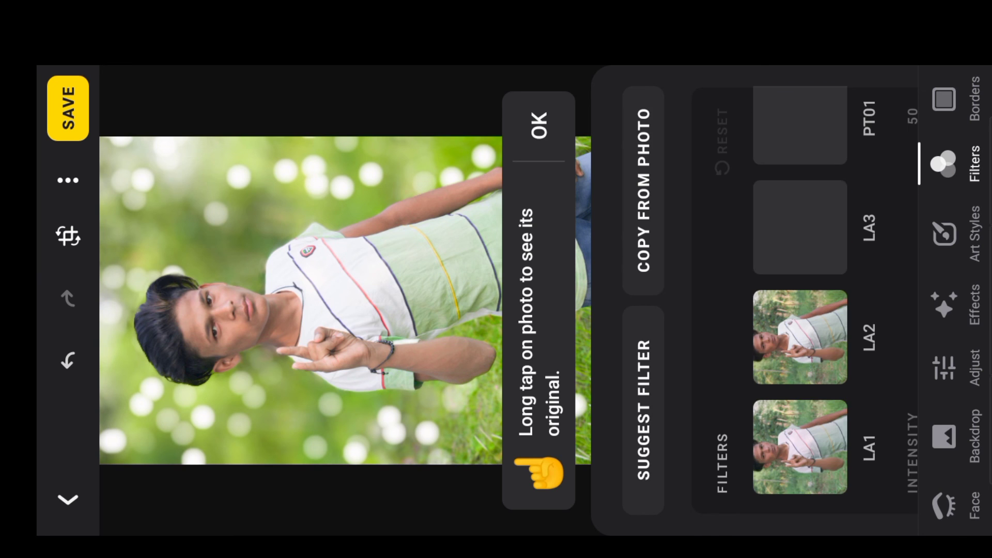
left_click_drag(801, 130, 801, 424)
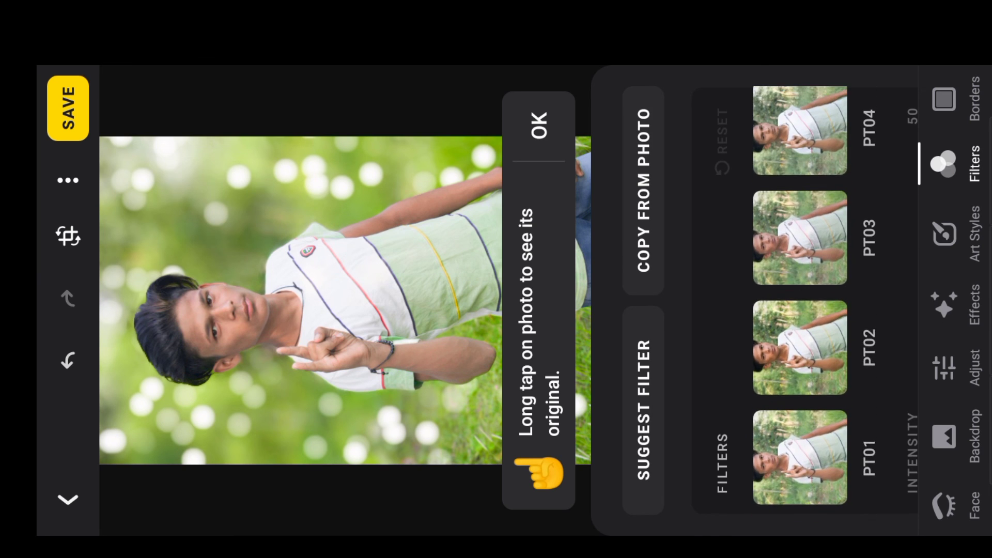
mouse_move(827, 129)
left_mouse_down()
mouse_move(848, 323)
mouse_move(849, 490)
left_mouse_up()
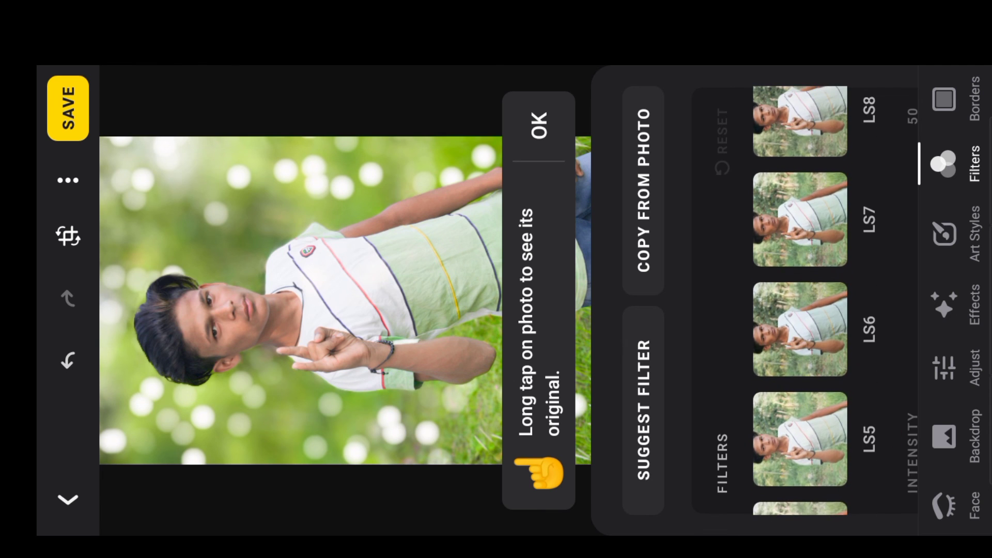
left_click_drag(885, 171, 886, 496)
left_click_drag(852, 310, 646, 310)
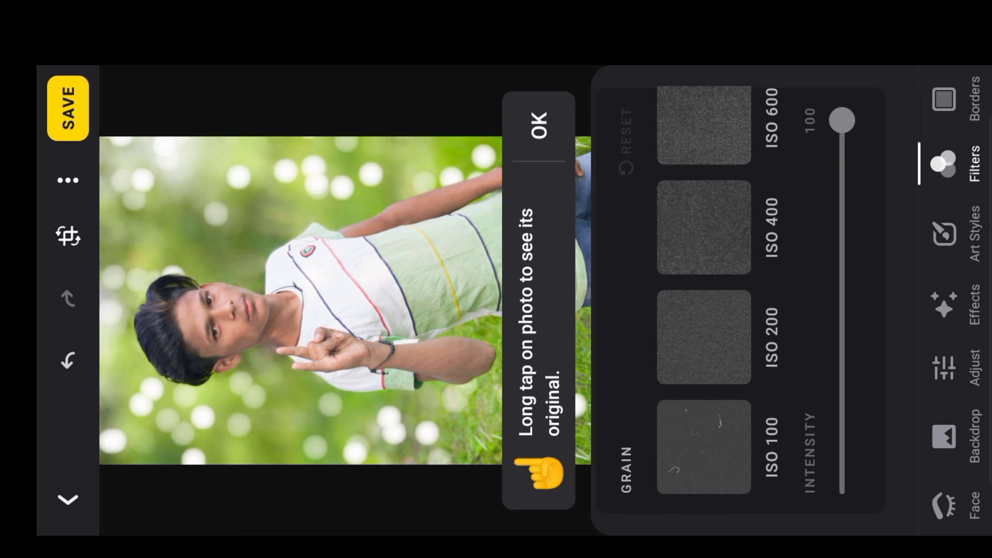
left_click(948, 305)
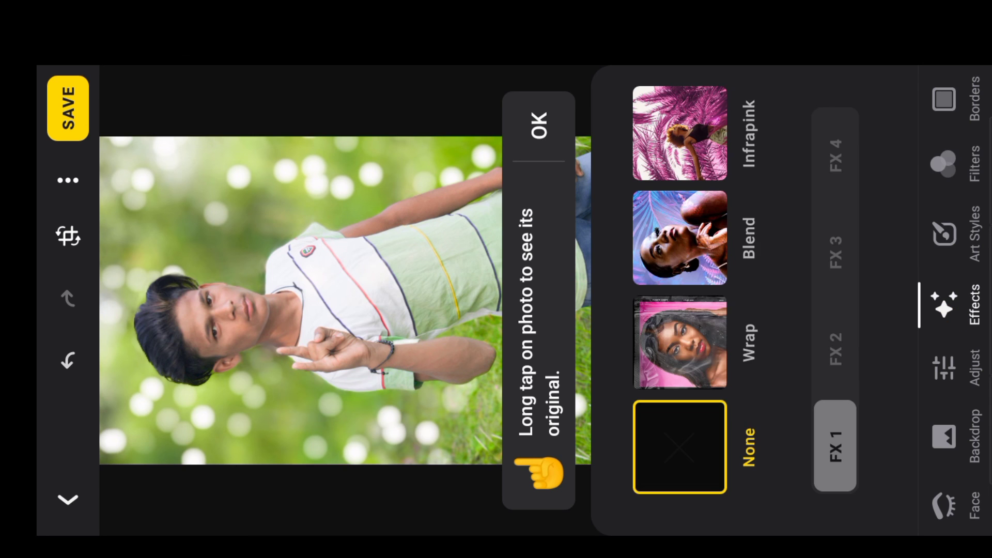
Preview the edited portrait full screen and return to the Background adjustments.
left_click_drag(682, 155, 682, 439)
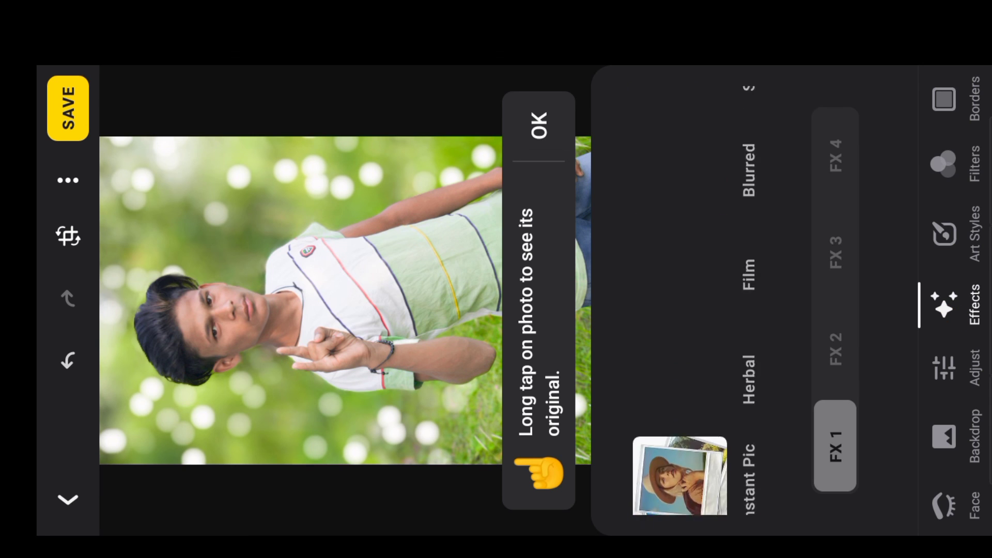
left_click(944, 364)
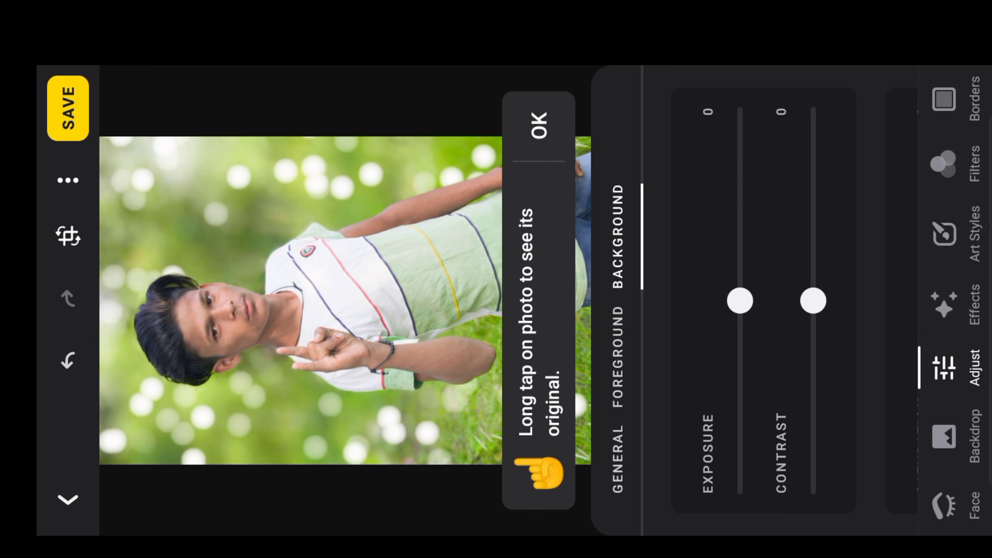
left_click(363, 204)
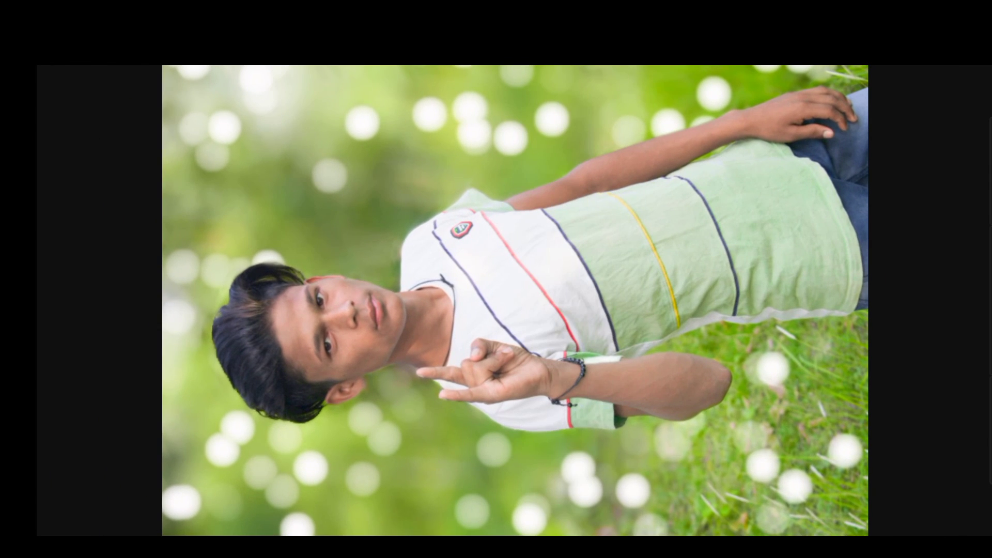
left_click(587, 183)
left_click(425, 203)
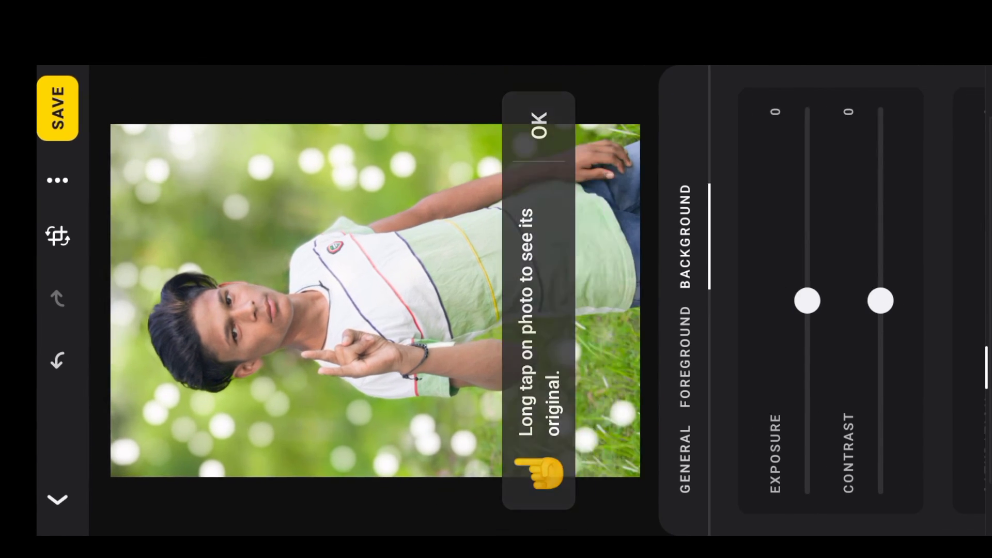